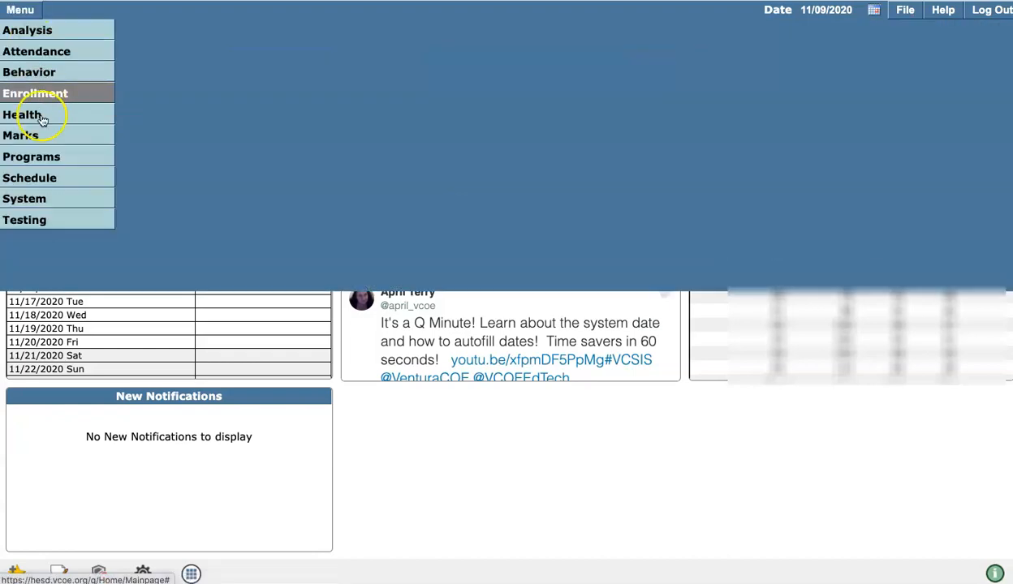
- Open the Report Card report from the Marks reports
mouse_move(41, 136)
left_click(162, 104)
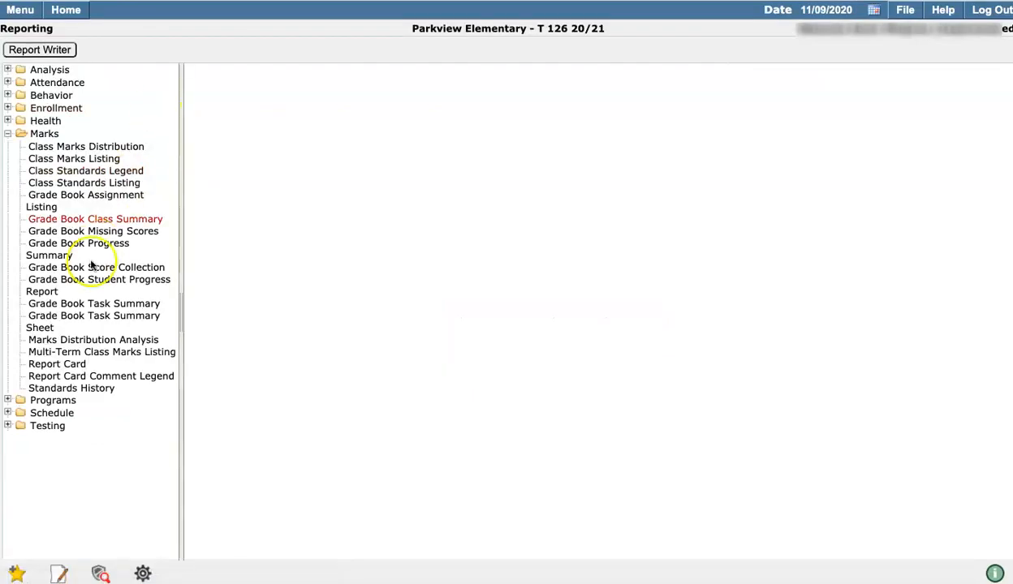
left_click(74, 366)
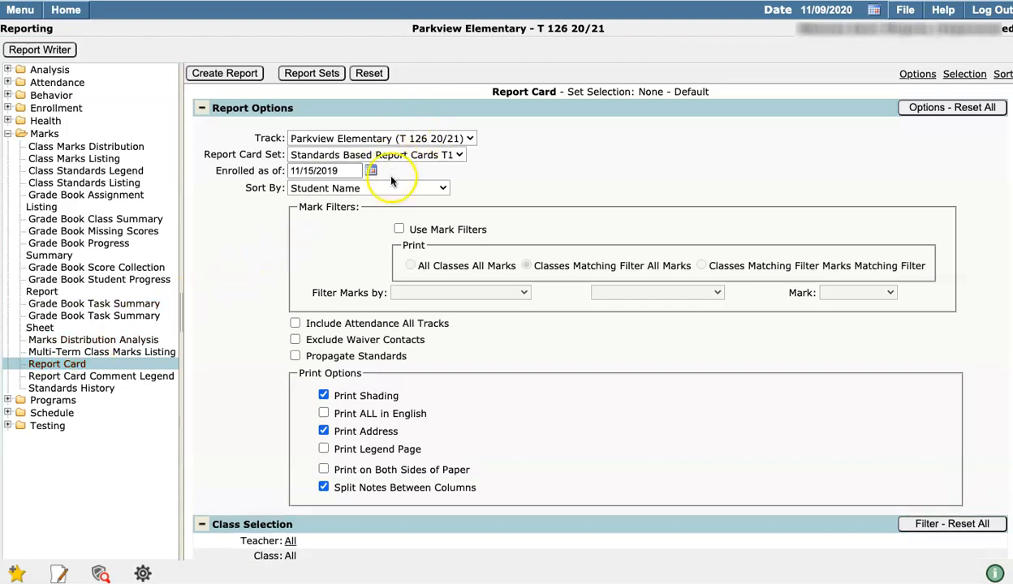
- Keep Standards Based Report Cards T1 as the report card set and set the enrolled-as-of date to 11/09/2020
left_click(449, 155)
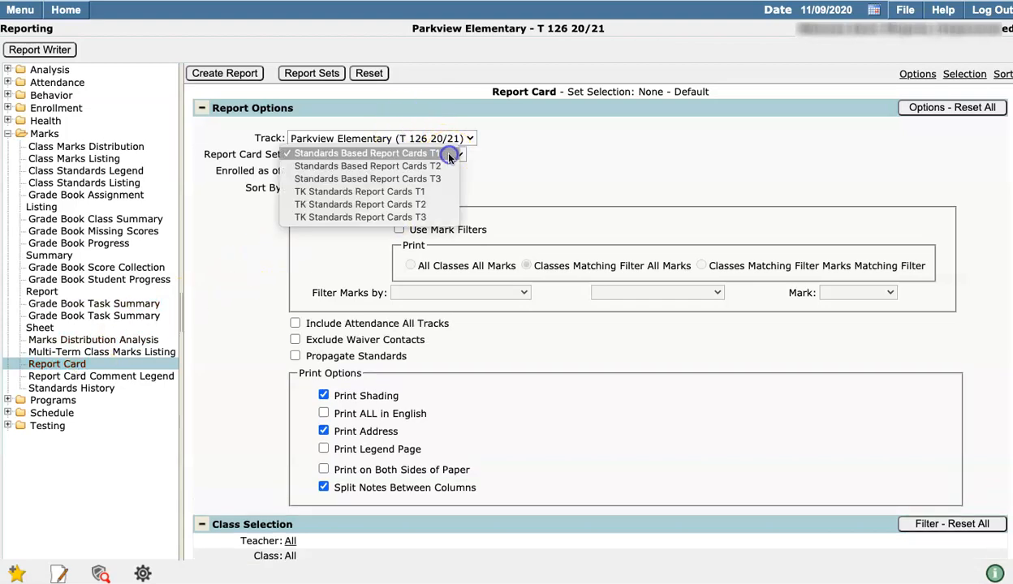
left_click(440, 157)
left_click(440, 158)
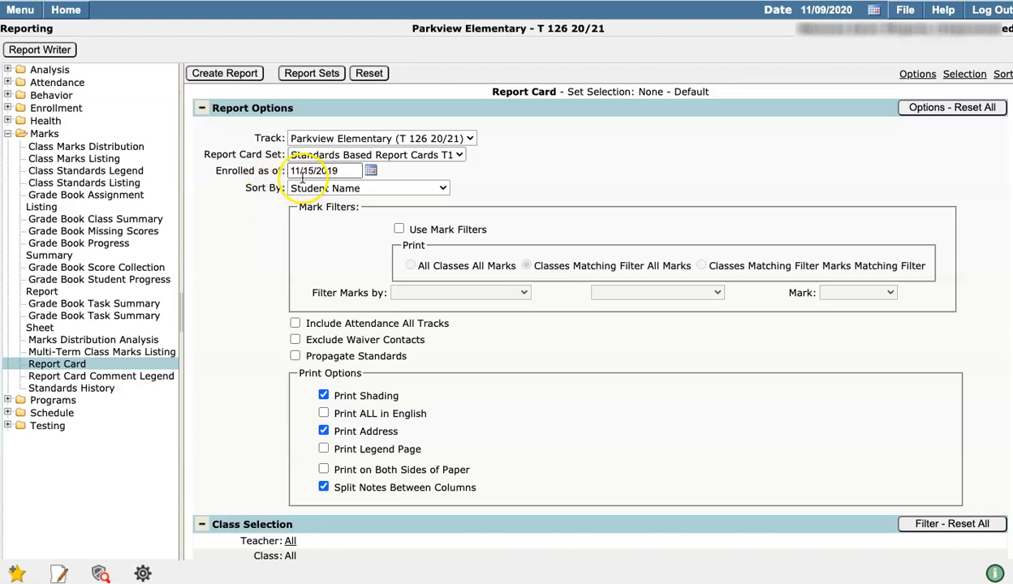
left_click(371, 171)
left_click(395, 200)
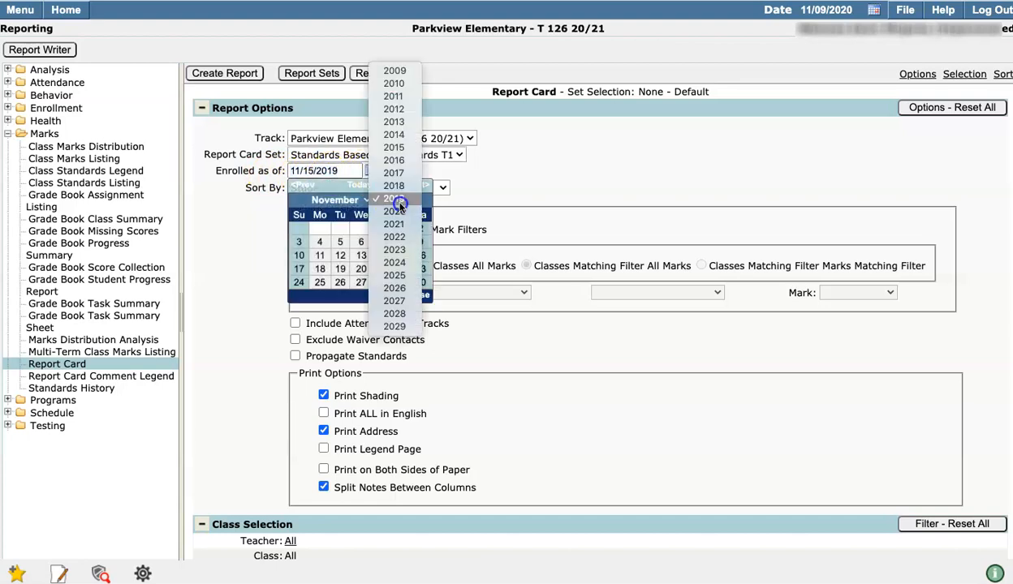
left_click(395, 212)
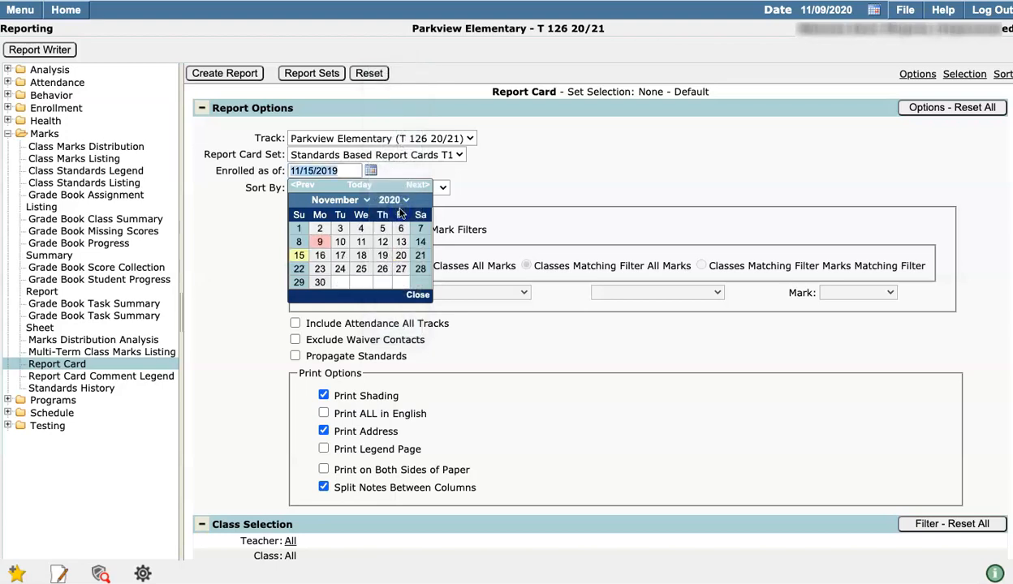
left_click(321, 243)
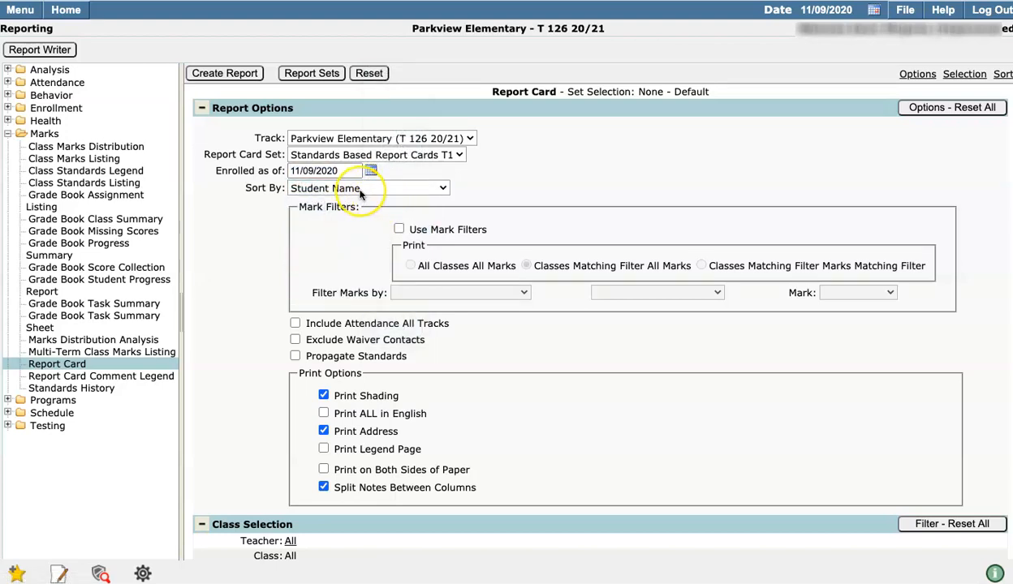
- Limit the class selection to a single student by loading the available students and selecting the first one
scroll(360, 195, "down", 2)
left_click(224, 74)
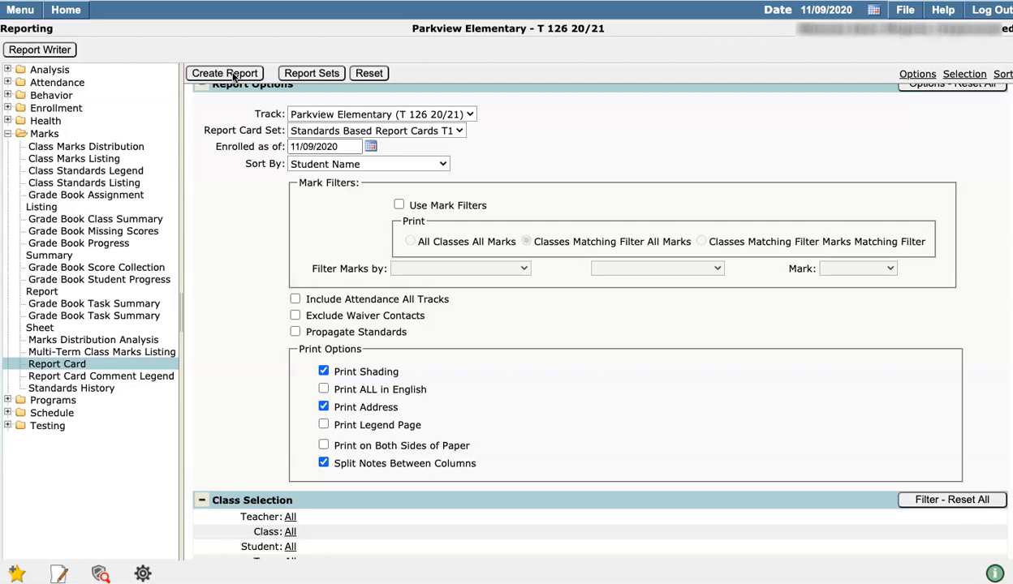
left_click(231, 77)
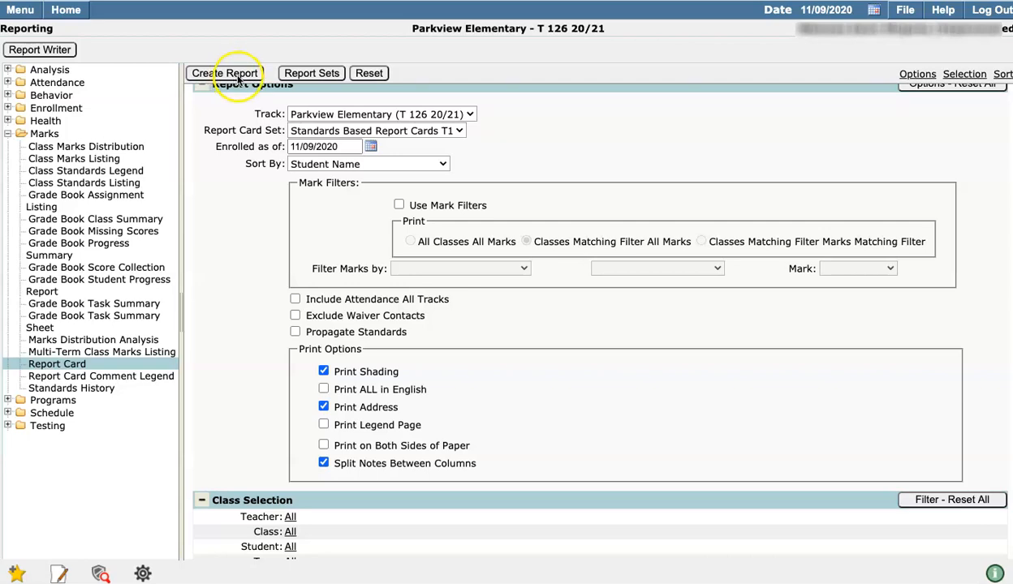
scroll(262, 243, "down", 3)
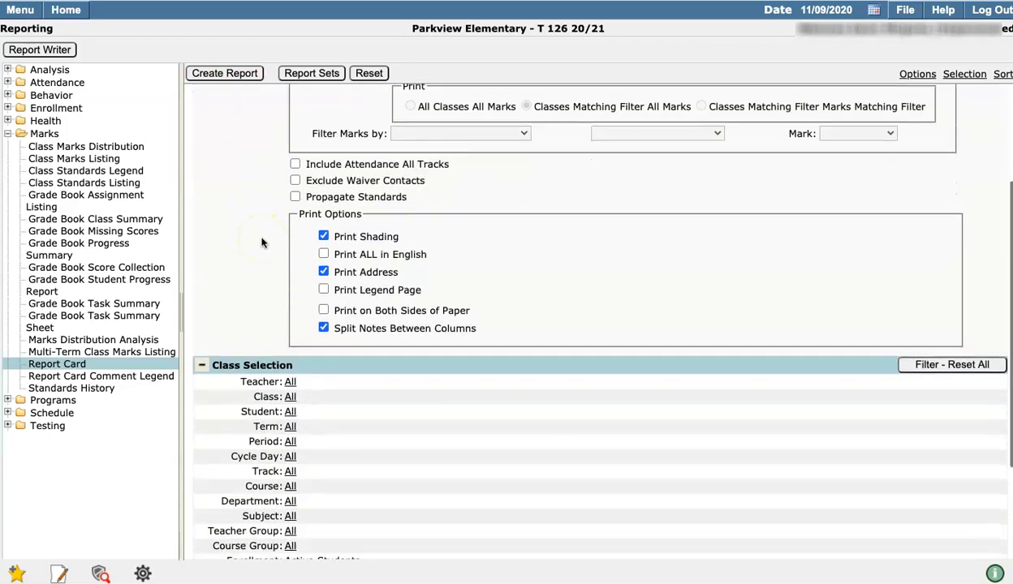
scroll(262, 243, "down", 2)
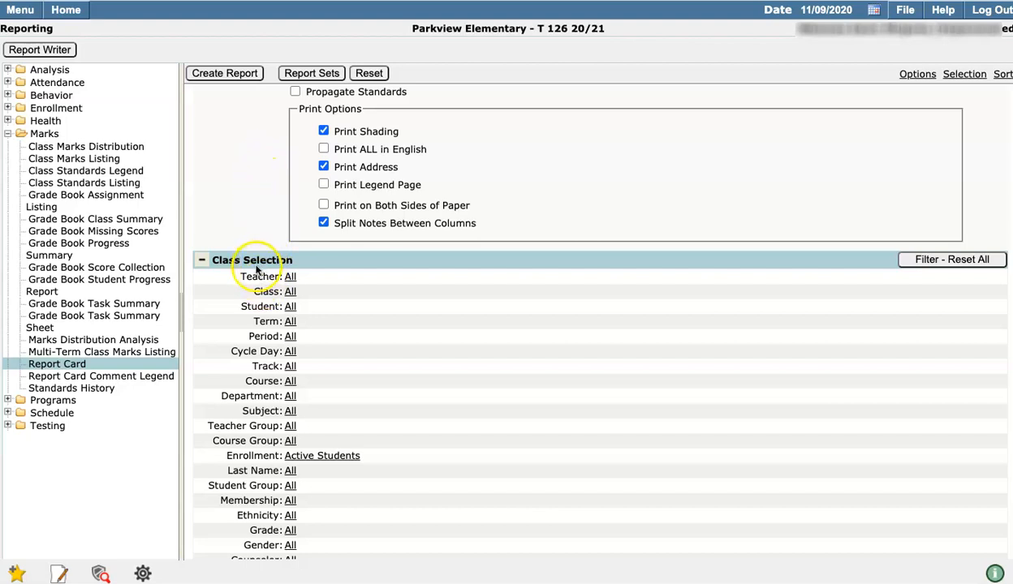
scroll(260, 284, "down", 1)
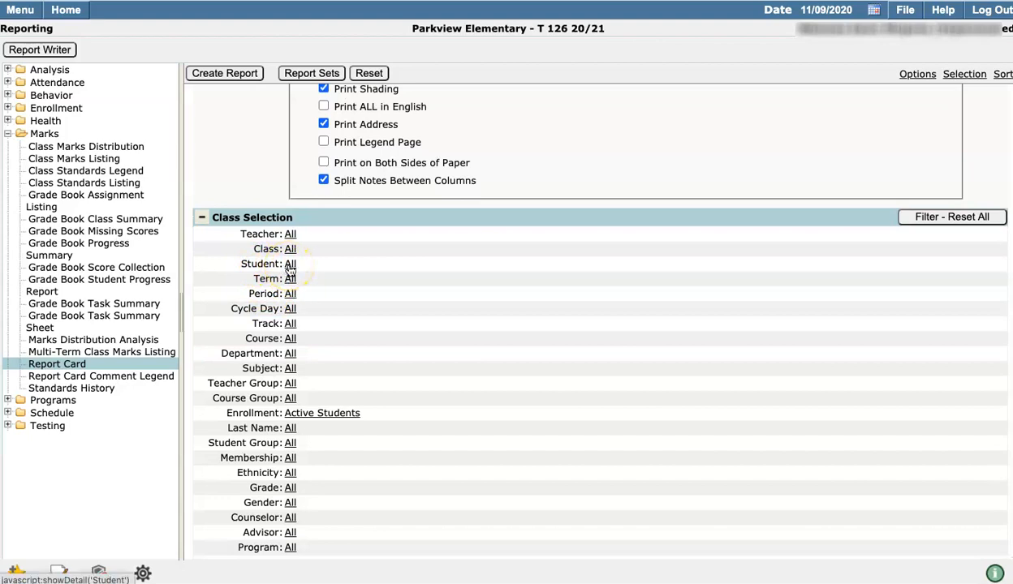
left_click(290, 266)
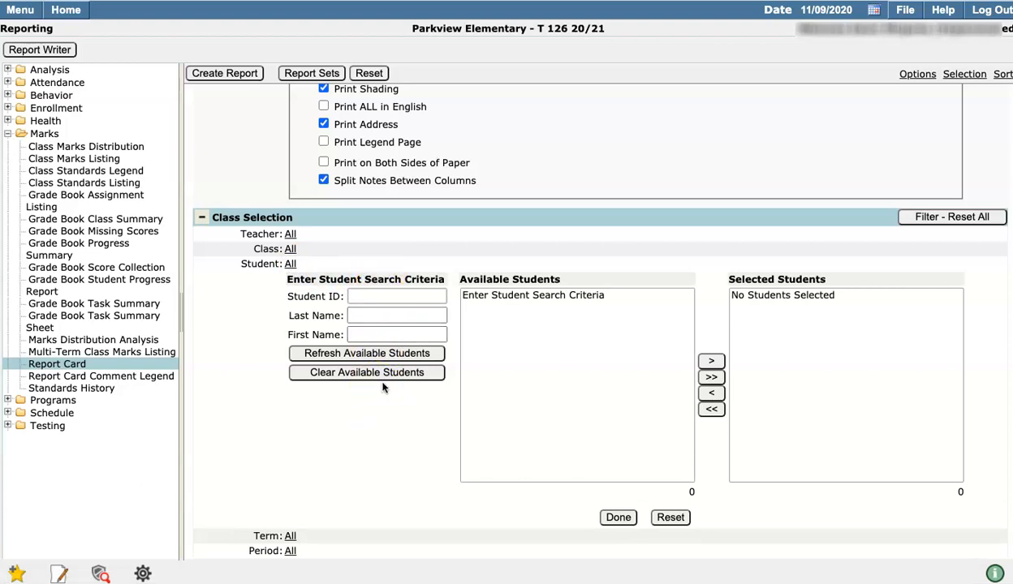
left_click(396, 358)
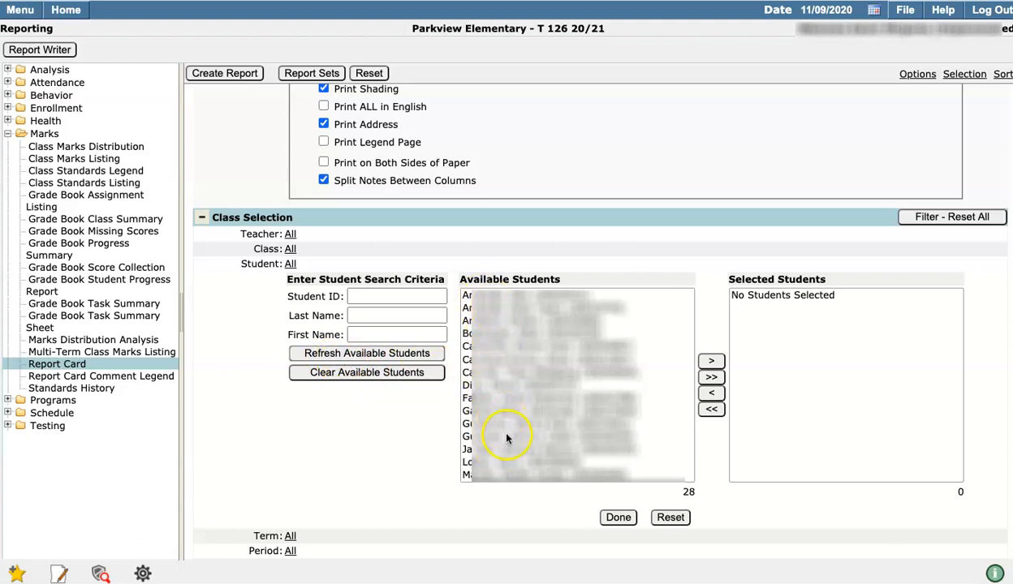
left_click(512, 297)
left_click(712, 362)
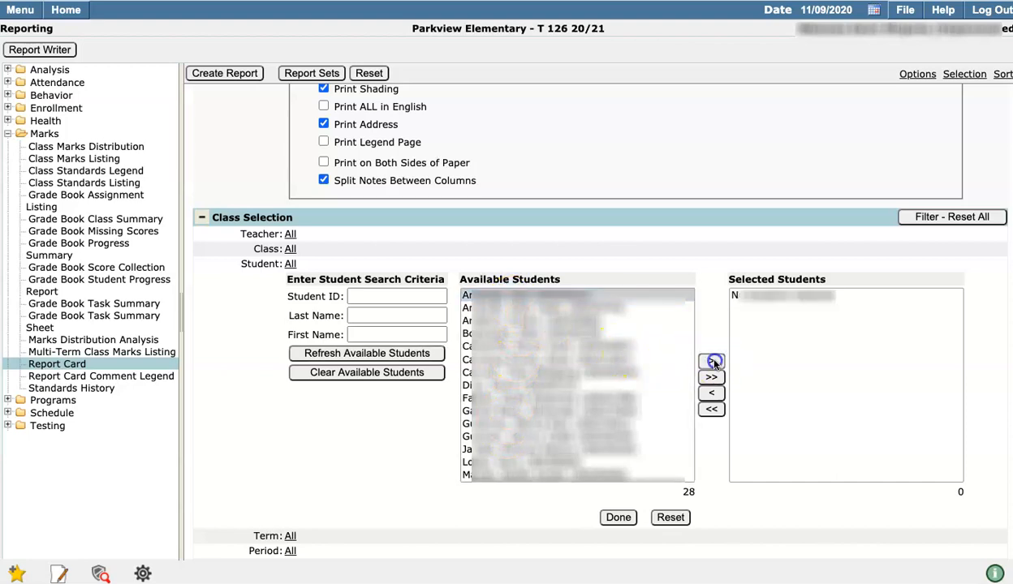
left_click(619, 519)
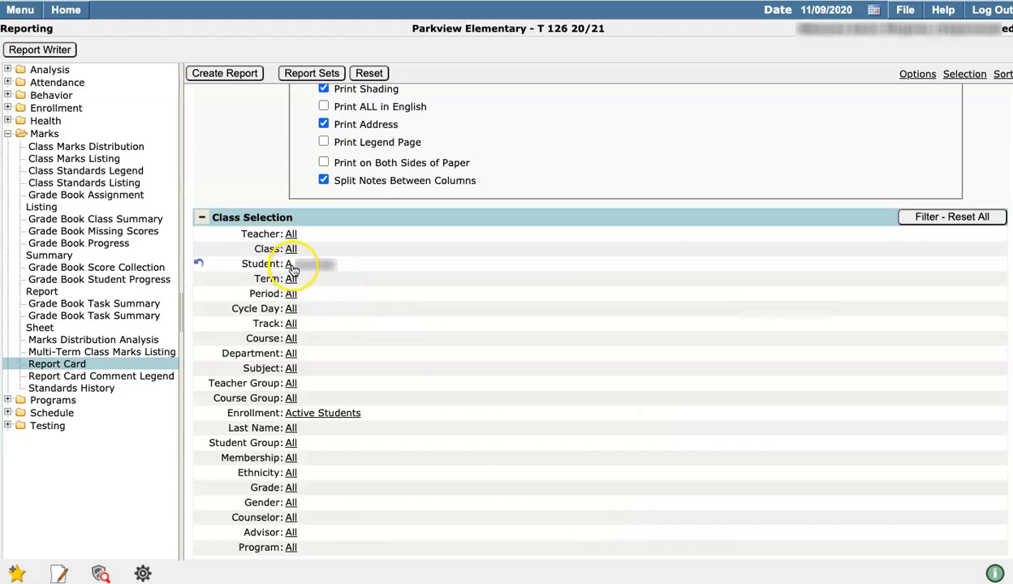
- Create the report card for the selected student and look through the generated document
left_click(231, 73)
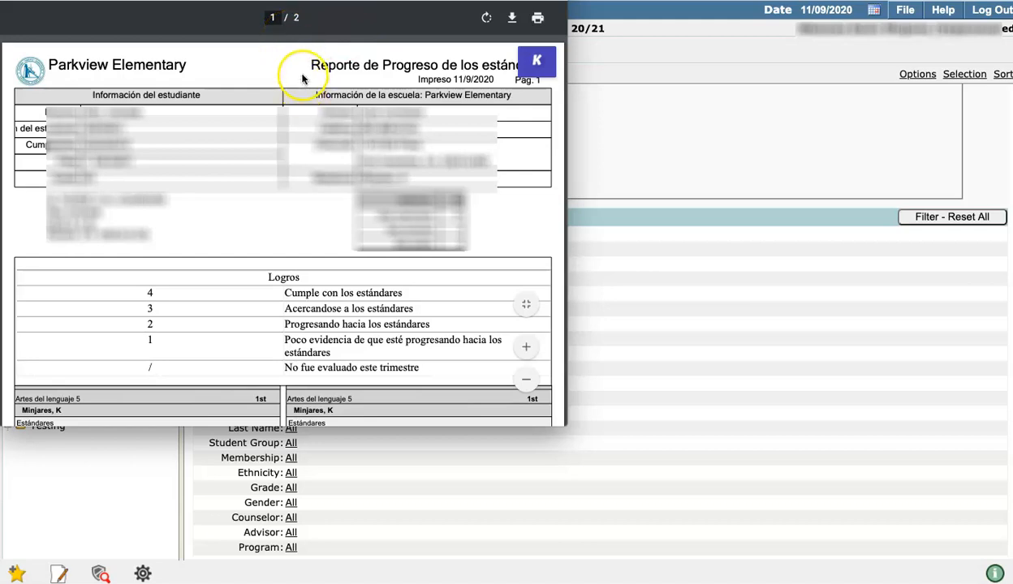
scroll(276, 112, "down", 4)
scroll(275, 116, "up", 4)
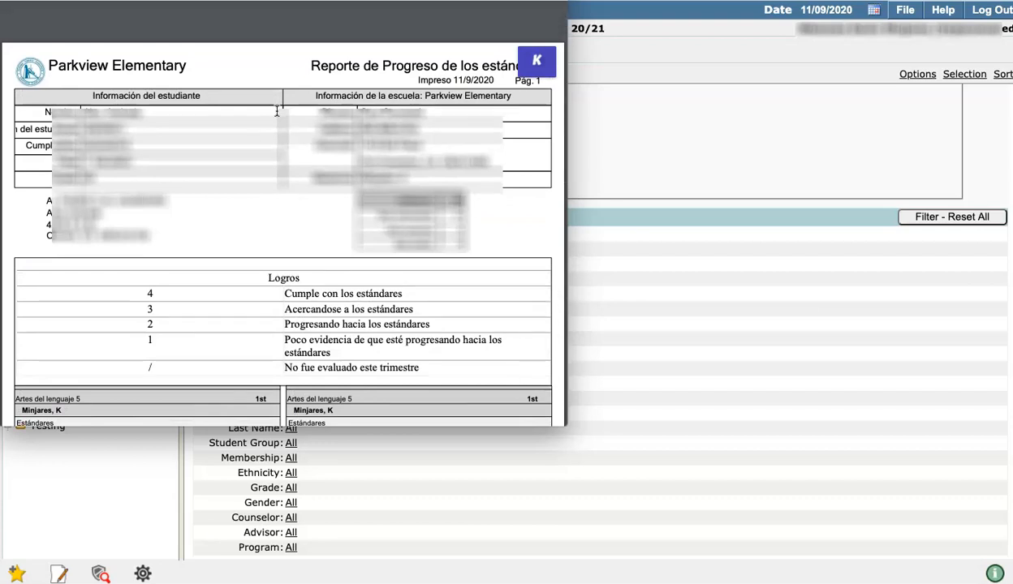
mouse_move(364, 27)
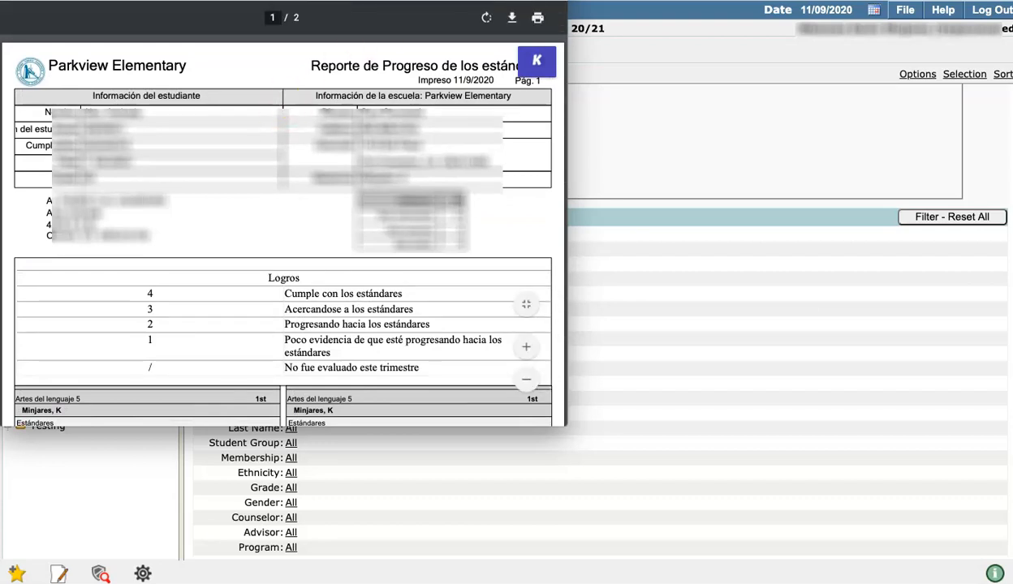
- Examine the report card's save options and available print destinations, leaving both dialogs without saving or printing
left_click(513, 20)
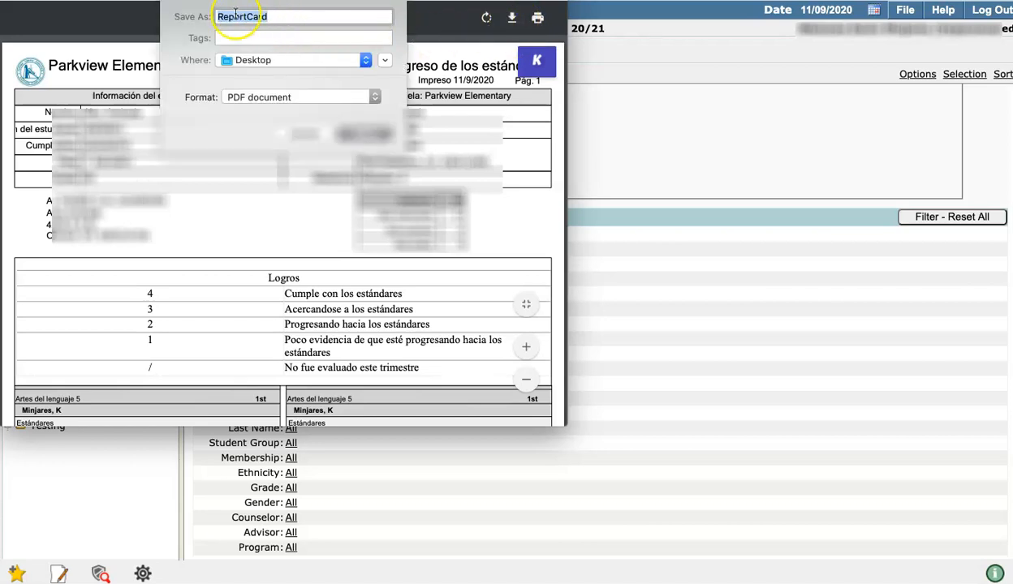
left_click(302, 135)
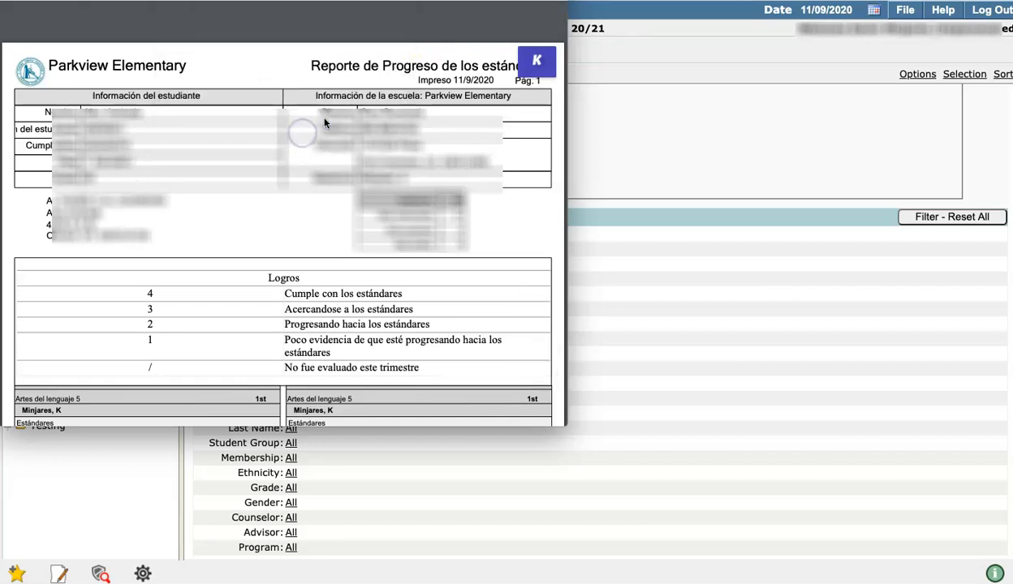
left_click(522, 22)
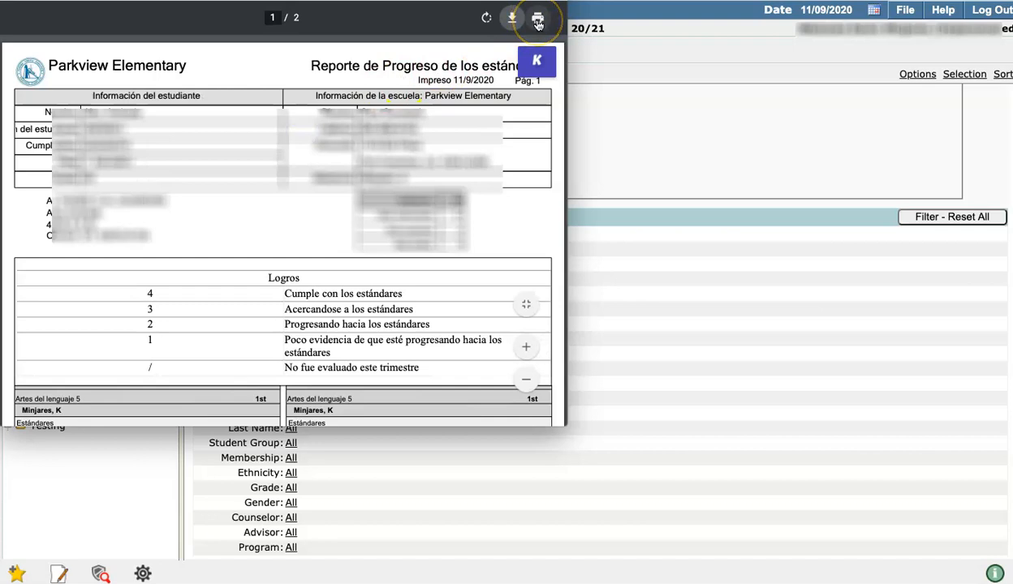
left_click(537, 20)
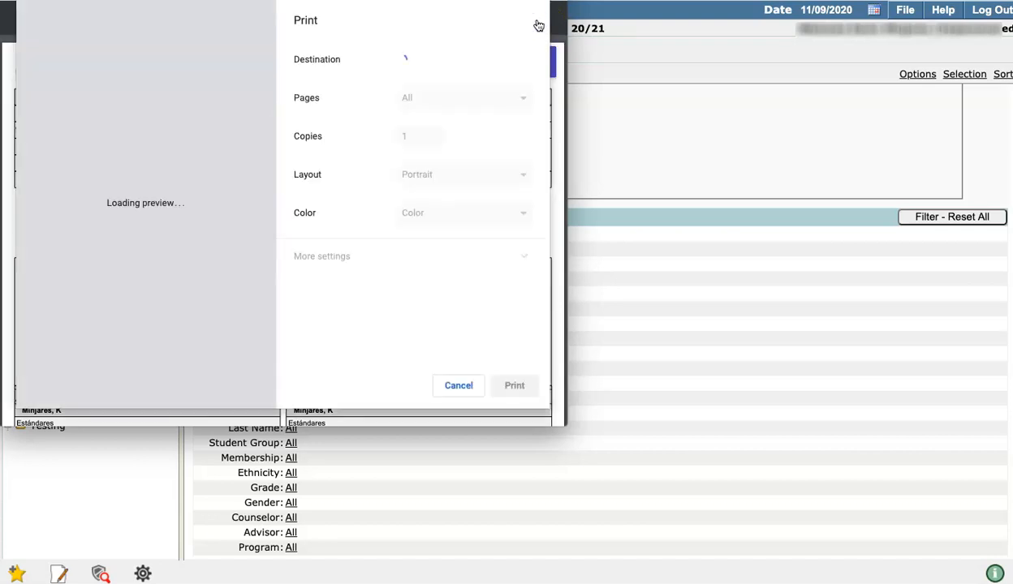
left_click(521, 62)
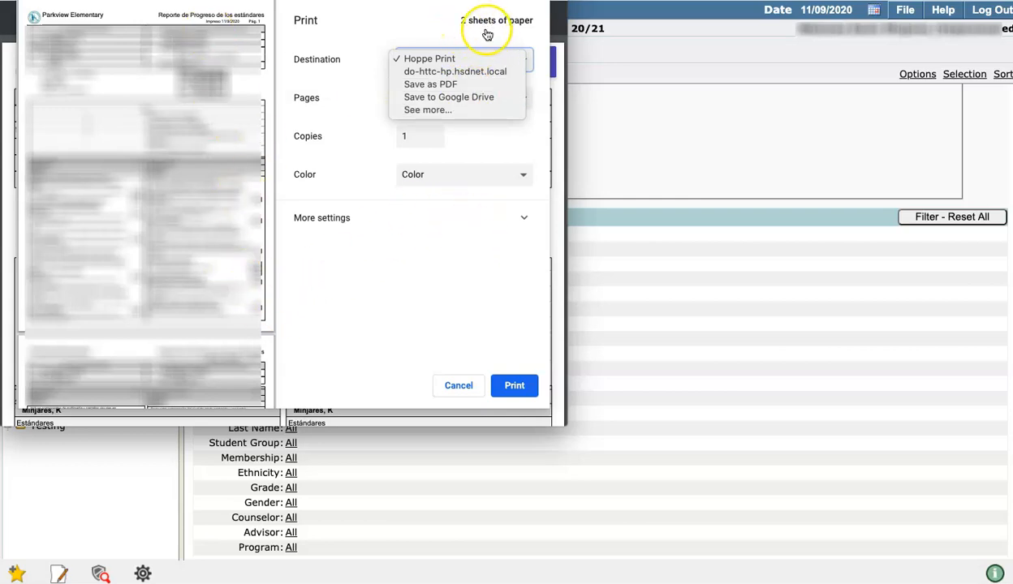
left_click(485, 3)
left_click(473, 386)
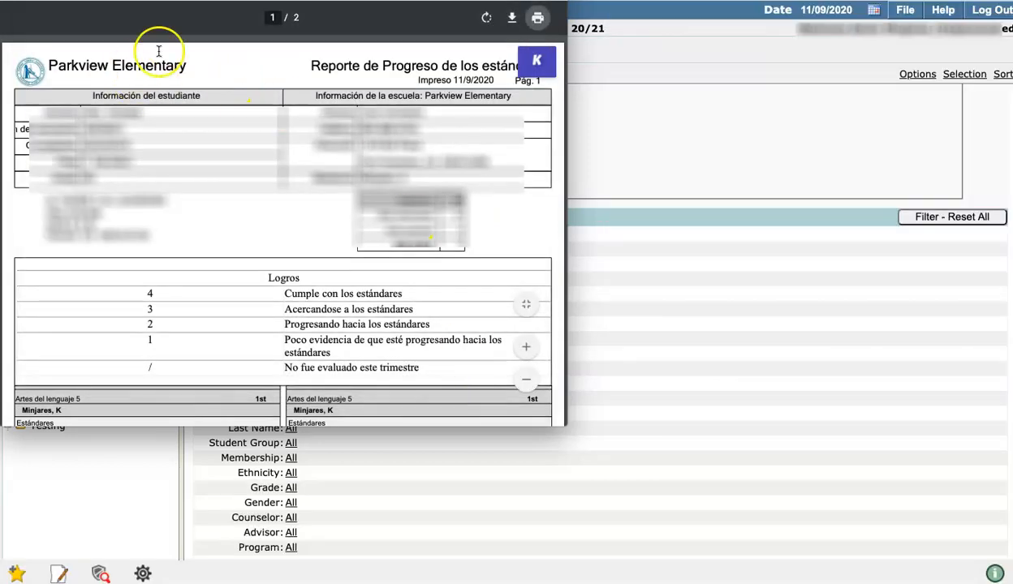
- Close the report card preview and replace the selected student with the next one from the available students
left_click_drag(284, 0, 321, 51)
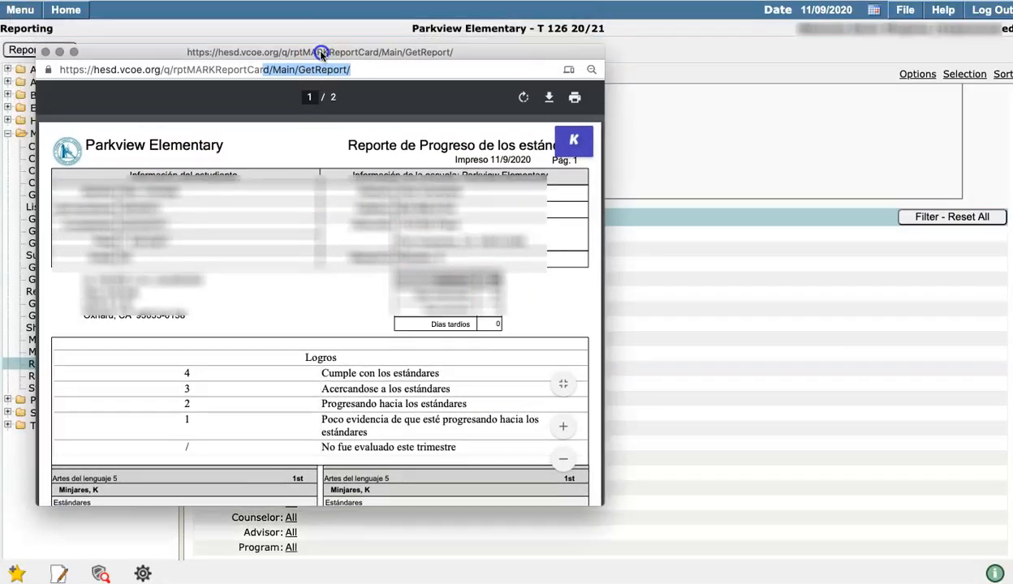
left_click(46, 52)
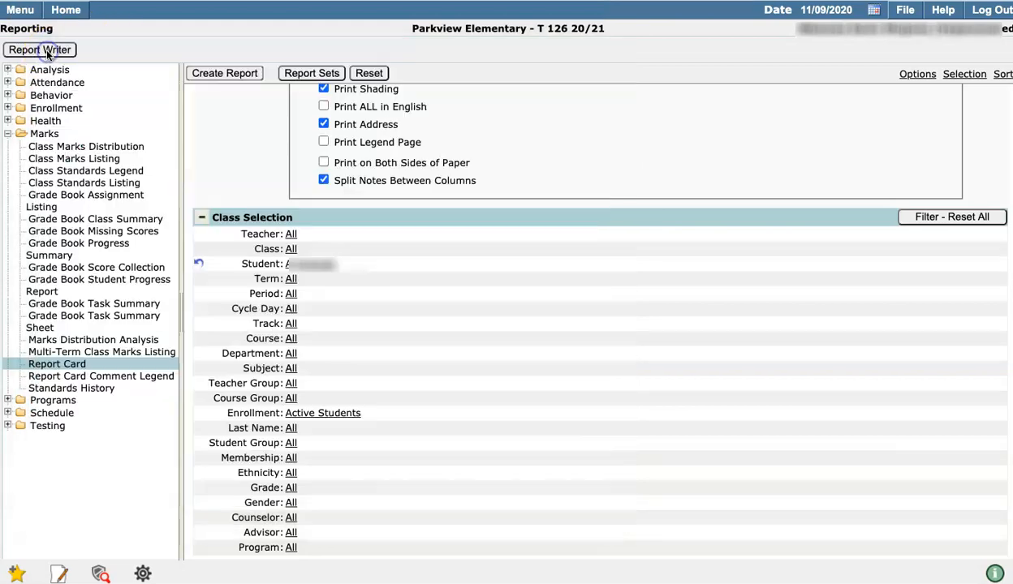
left_click(293, 265)
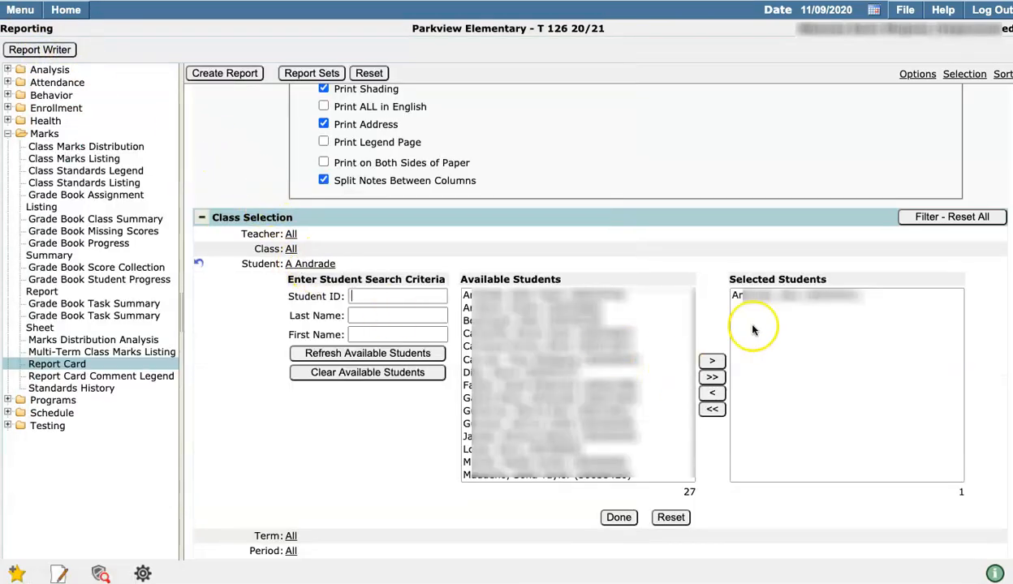
left_click(579, 297)
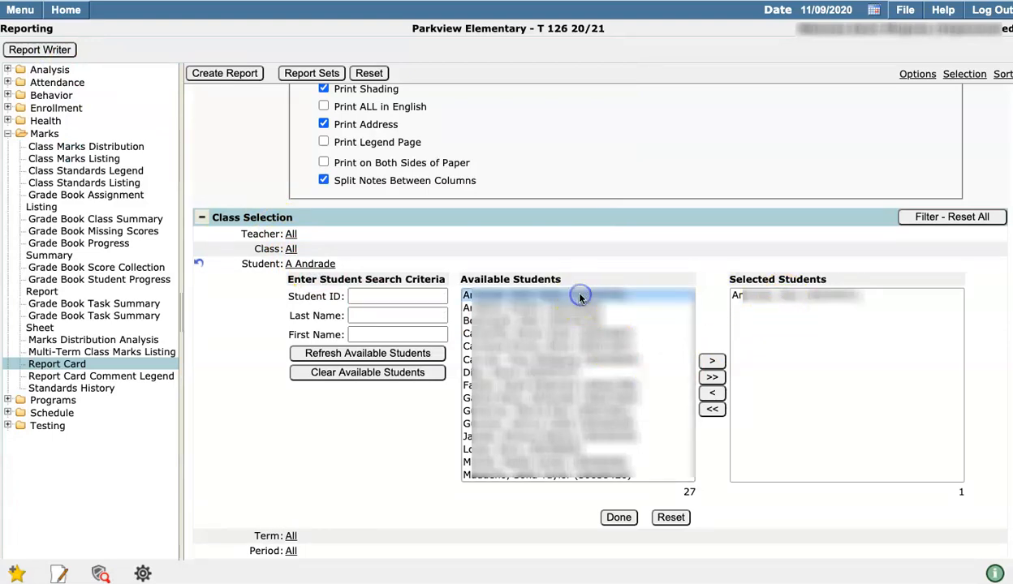
left_click(712, 361)
left_click(784, 298)
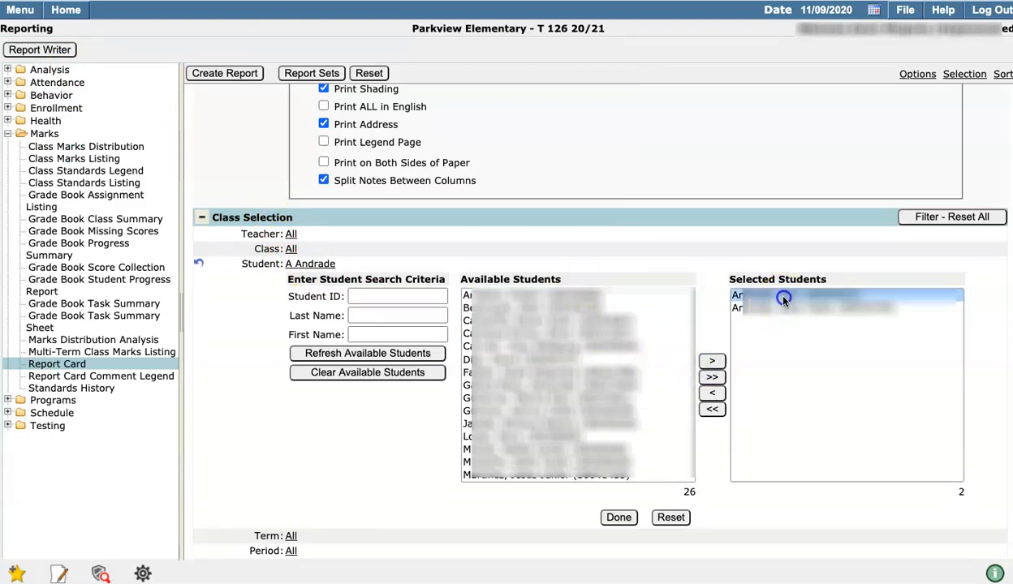
left_click(712, 393)
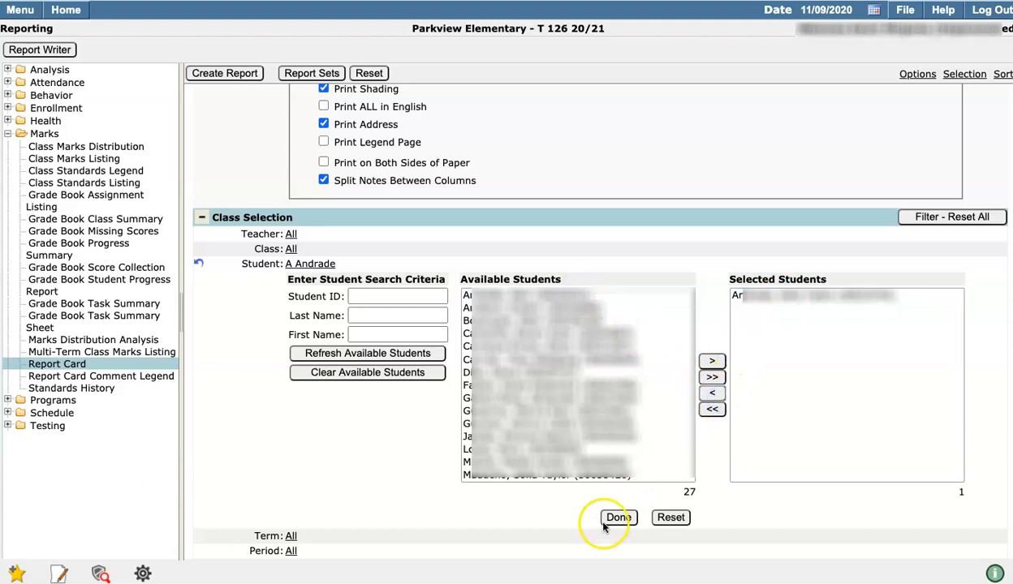